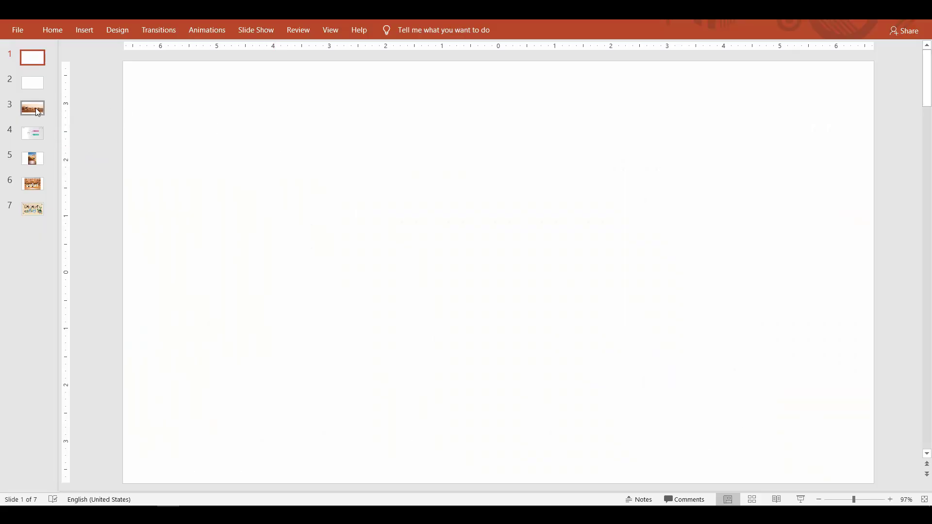
# Preview the finished DESERT design on slide 3, then move to the slide 4 infographic
pyautogui.click(36, 107)
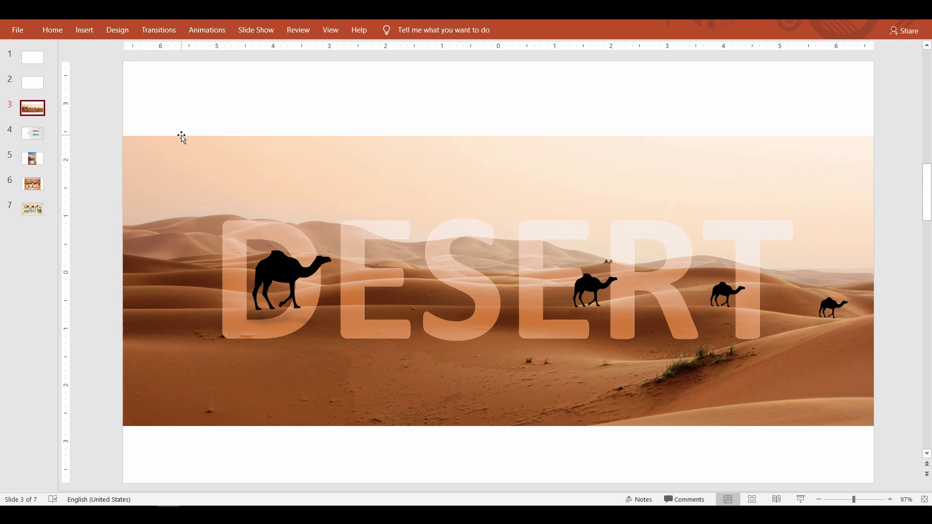
pyautogui.click(34, 139)
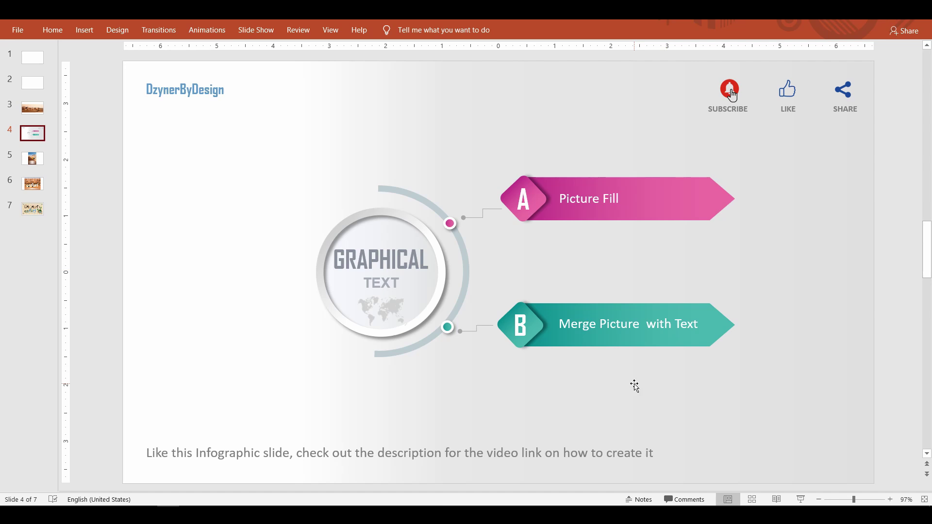
# Add a text box reading DESERT in the middle of slide 1
pyautogui.click(33, 61)
pyautogui.click(53, 31)
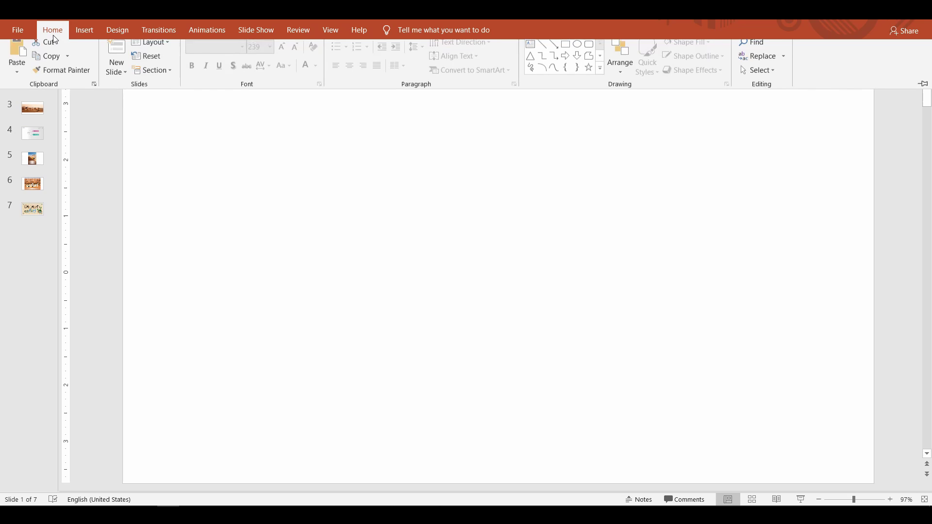
pyautogui.click(534, 56)
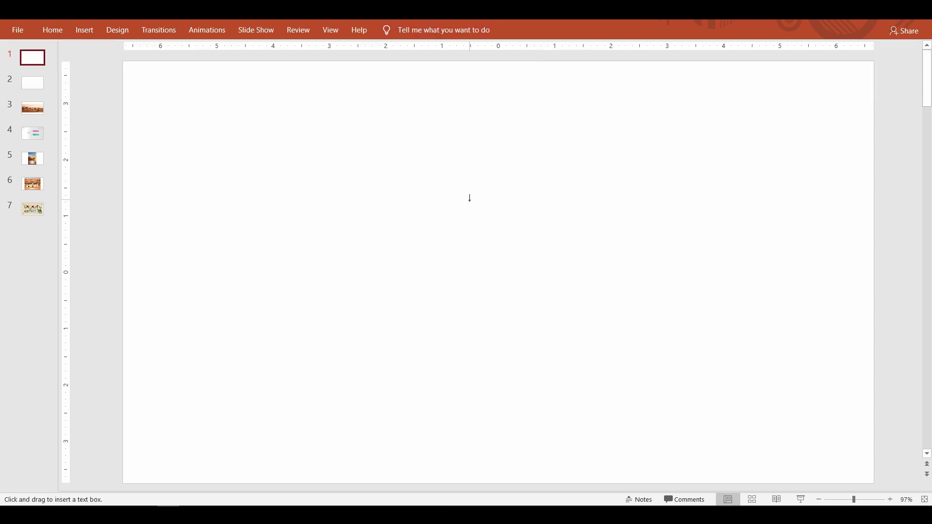
pyautogui.click(461, 243)
pyautogui.write('DESERT')
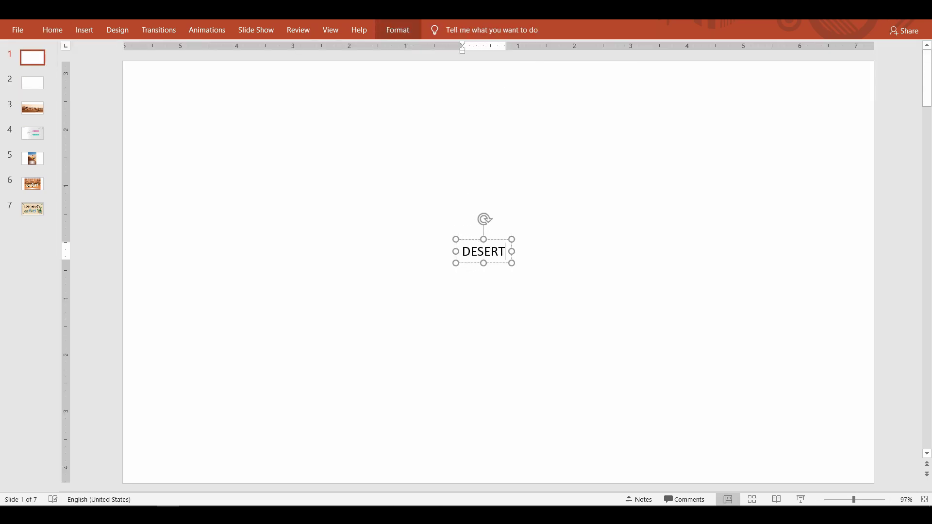
# Make the DESERT text bold, enlarge it, and move the box up onto the slide
pyautogui.press('Escape')
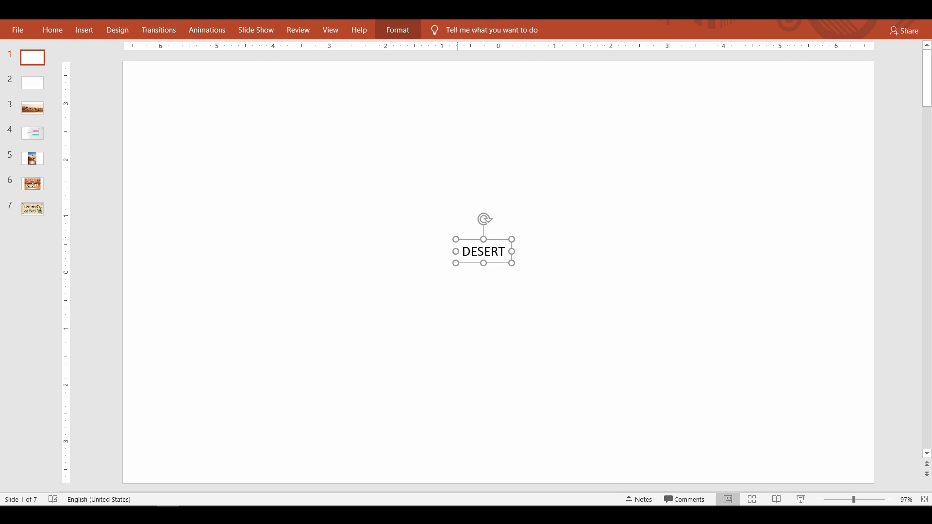
pyautogui.hotkey('ctrl', 'b')
pyautogui.hotkey('ctrl', ']')
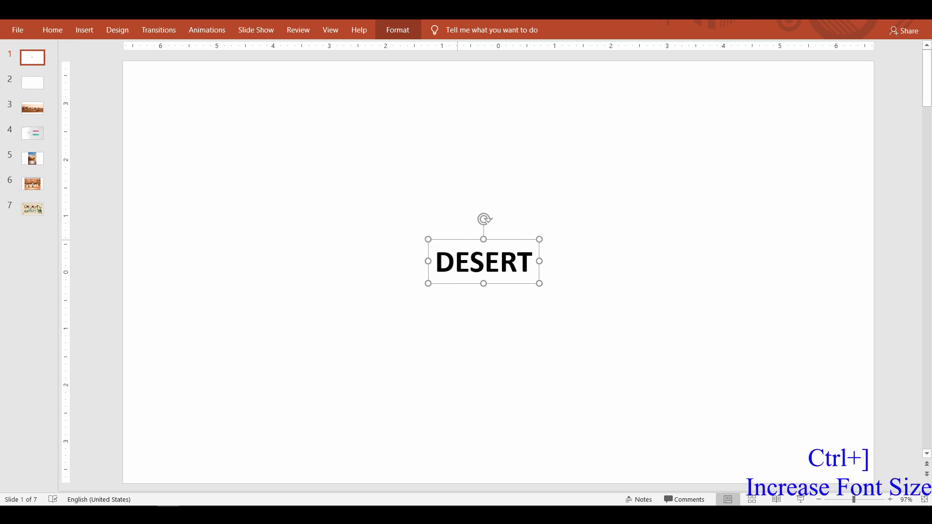
pyautogui.hotkey('ctrl', ']')
pyautogui.hotkey('ctrl', ']')
pyautogui.hotkey('ctrl', ']')
pyautogui.hotkey('ctrl', ']')
pyautogui.hotkey('ctrl', ']')
pyautogui.hotkey('ctrl', ']')
pyautogui.hotkey('ctrl', ']')
pyautogui.hotkey('ctrl', ']')
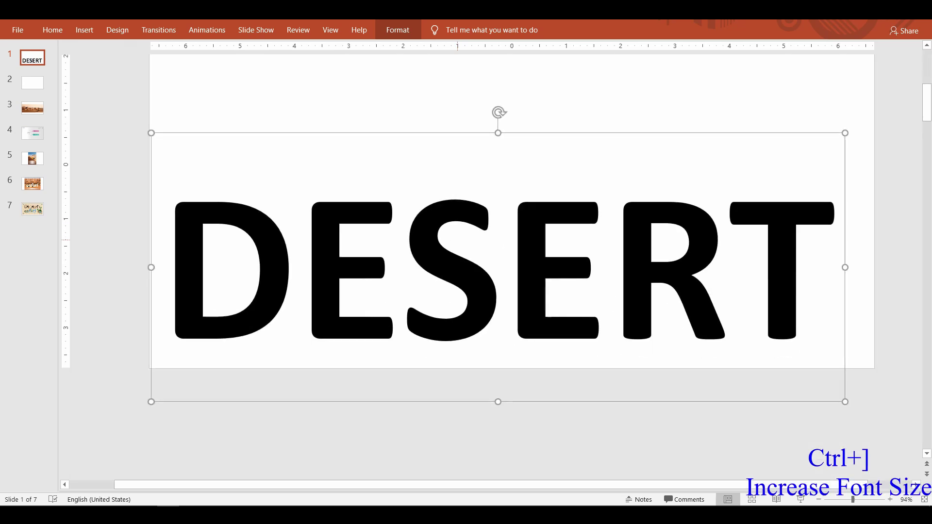
pyautogui.moveTo(672, 136); pyautogui.dragTo(670, 84)
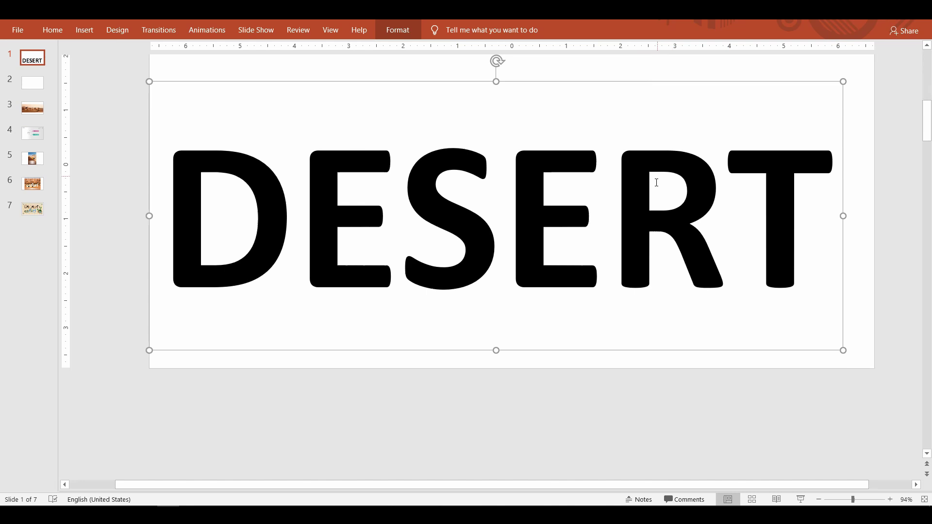
pyautogui.scroll(4, 657, 183)
pyautogui.moveTo(645, 179); pyautogui.dragTo(664, 131)
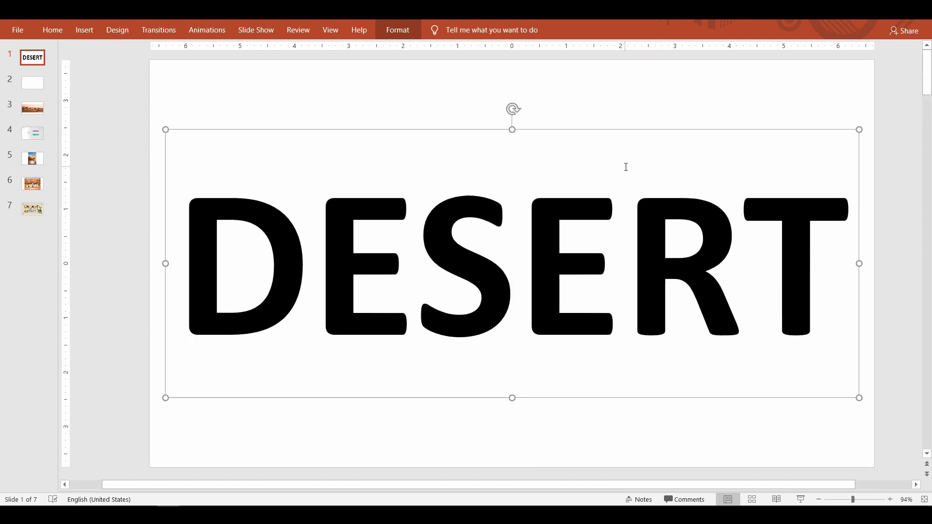
# Fill the DESERT letters with the Camel.jpg picture using Text Fill > Picture
pyautogui.click(400, 28)
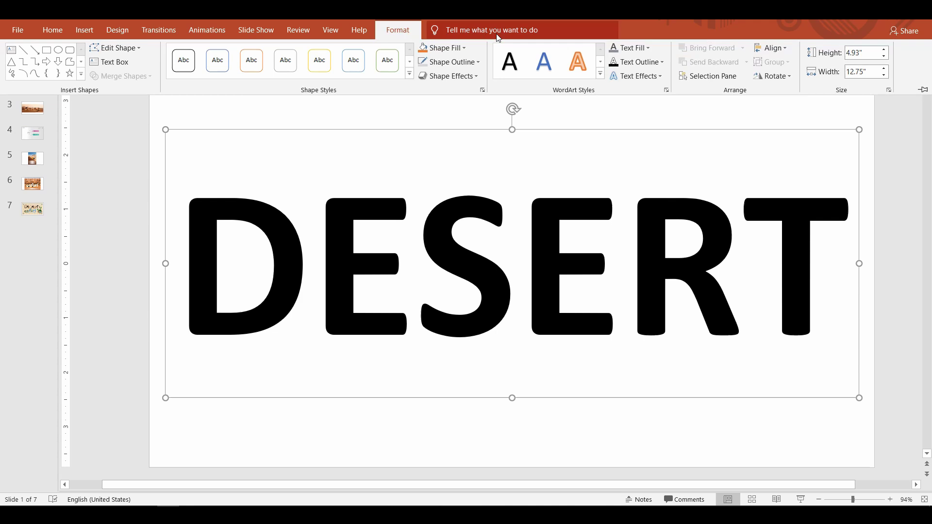
pyautogui.click(650, 47)
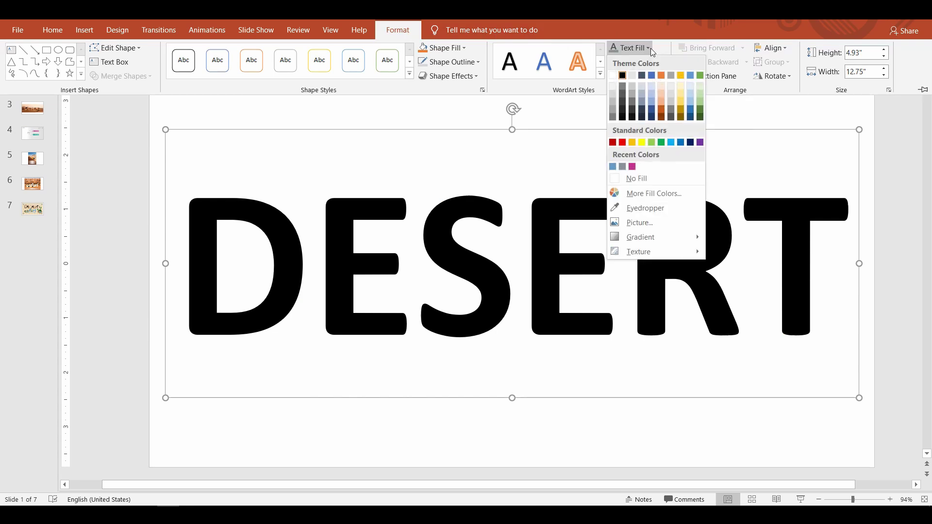
pyautogui.click(648, 221)
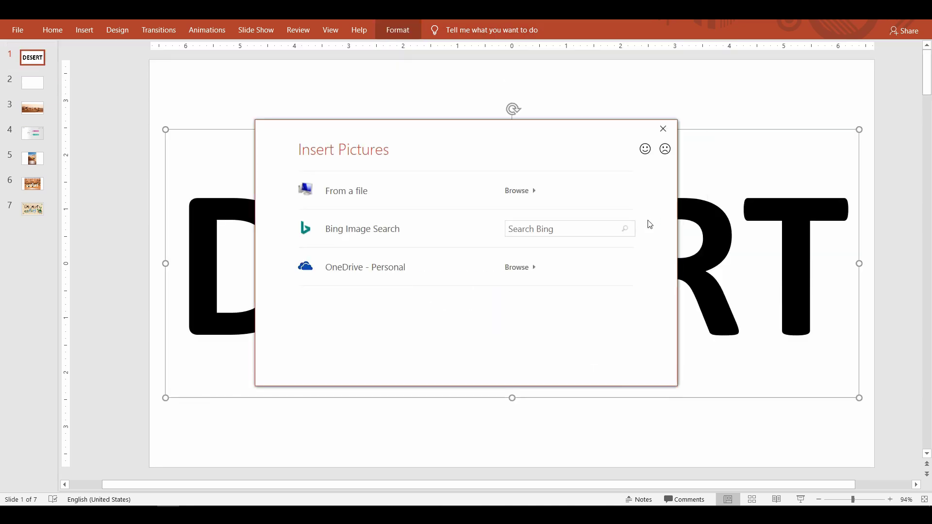
pyautogui.click(554, 198)
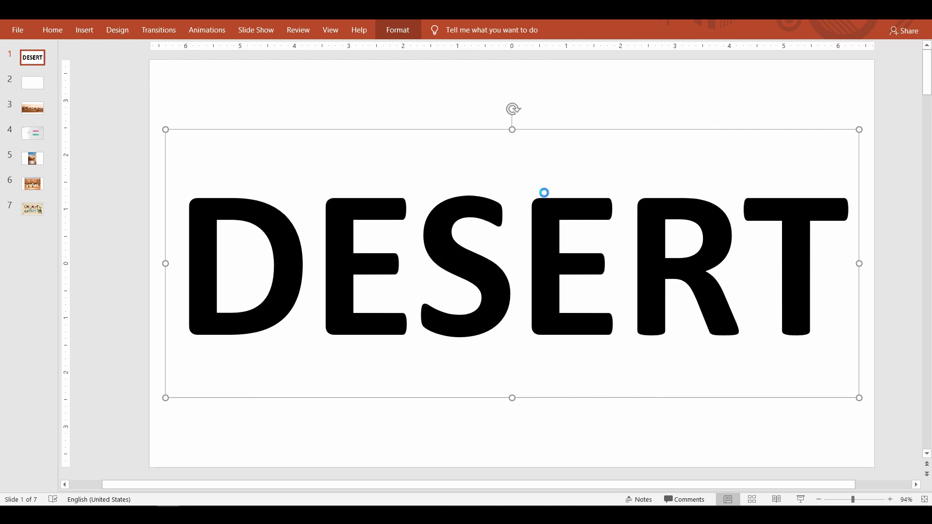
pyautogui.doubleClick(432, 166)
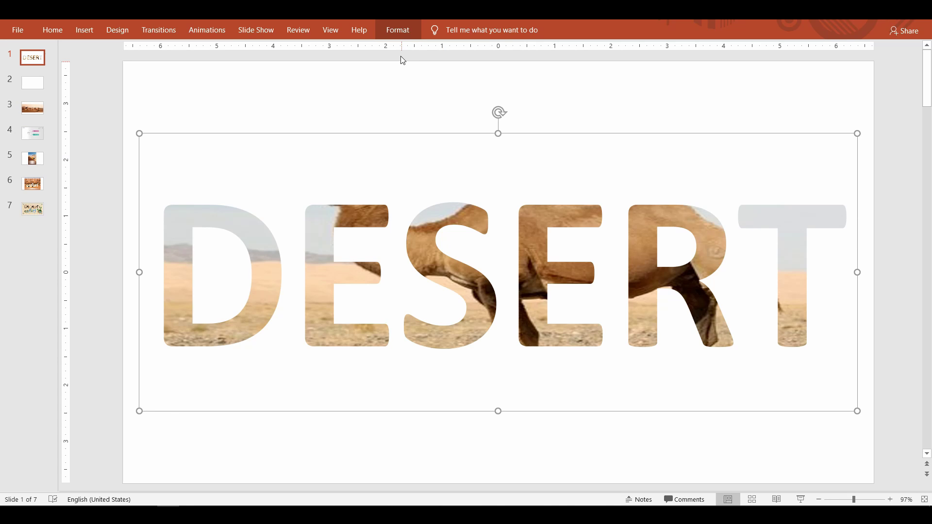
pyautogui.click(398, 34)
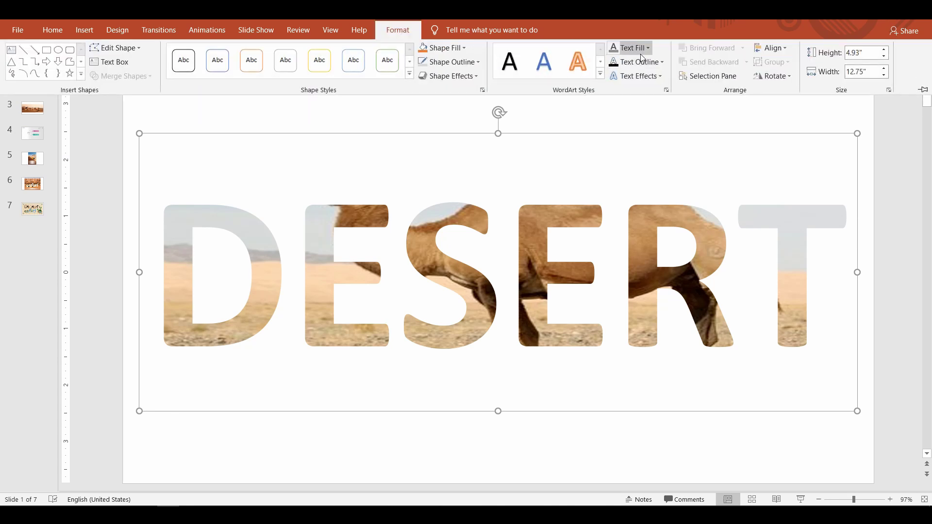
pyautogui.click(555, 130)
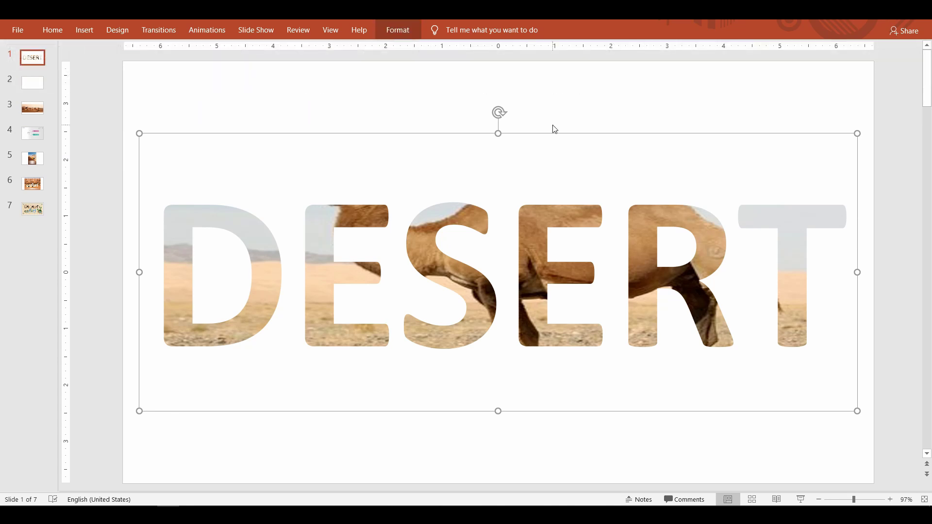
# Undo the camel fill, reapply Camel.jpg as the DESERT text fill, then deselect the box
pyautogui.hotkey('ctrl', 'z')
pyautogui.click(406, 31)
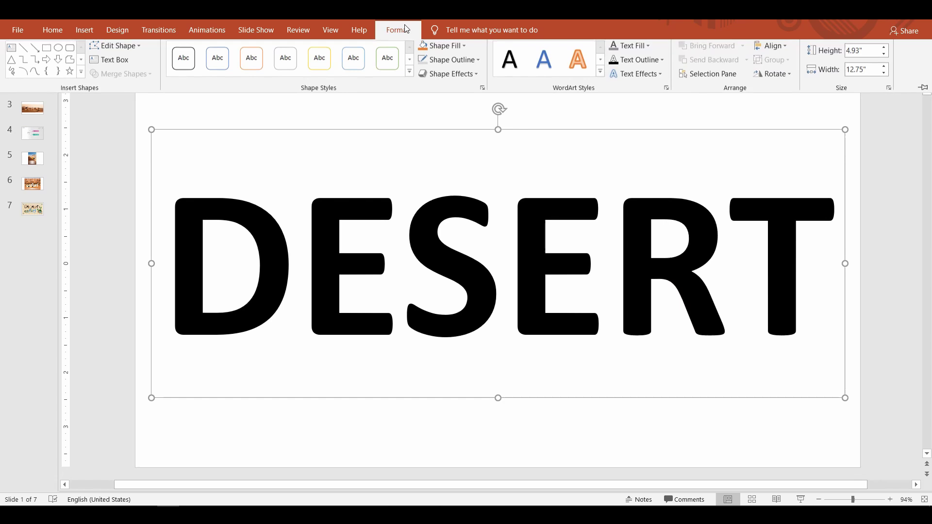
pyautogui.click(648, 48)
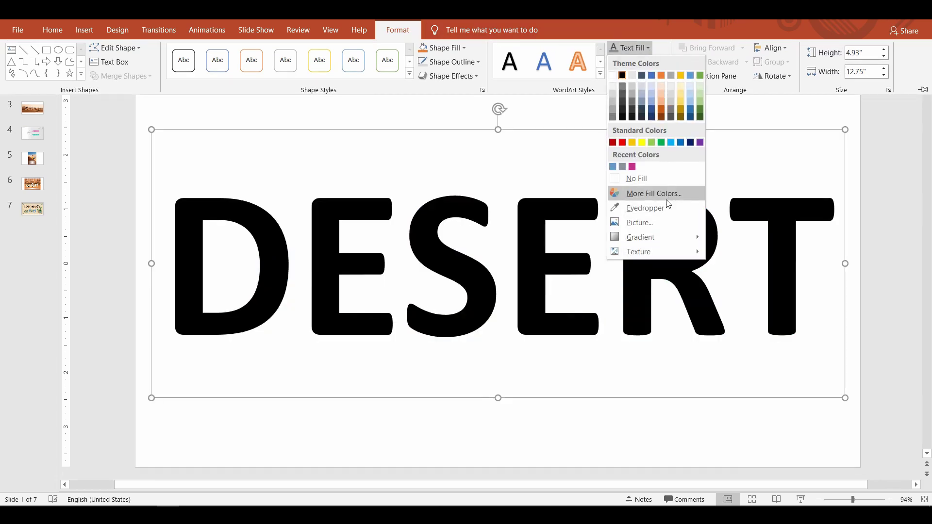
pyautogui.click(660, 221)
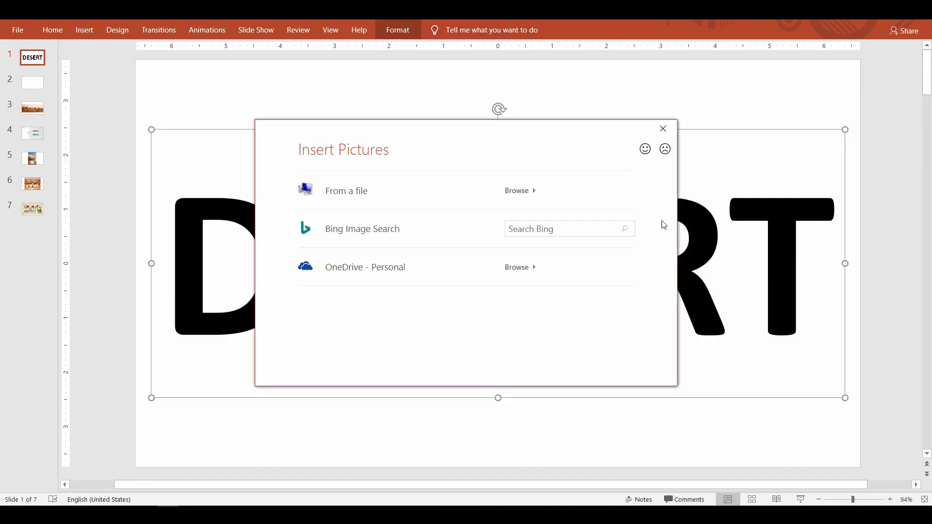
pyautogui.click(527, 190)
pyautogui.doubleClick(424, 171)
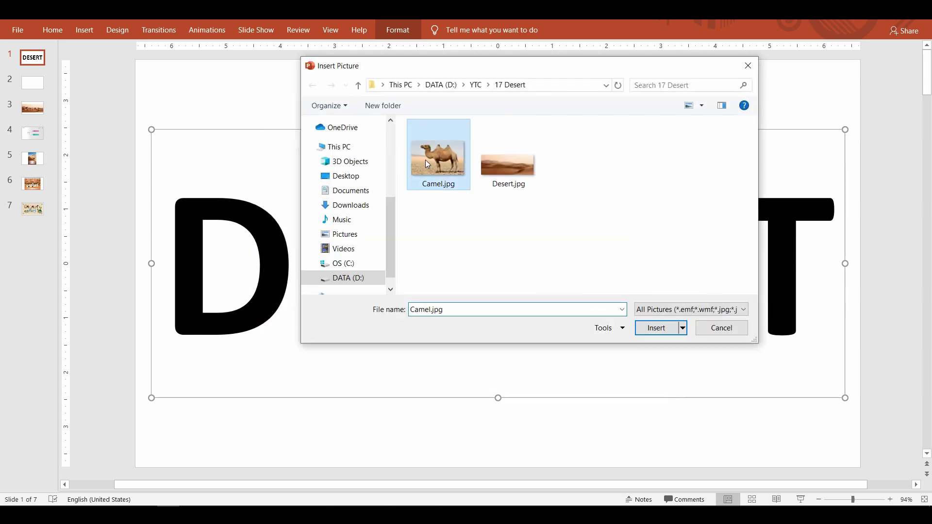
pyautogui.click(389, 112)
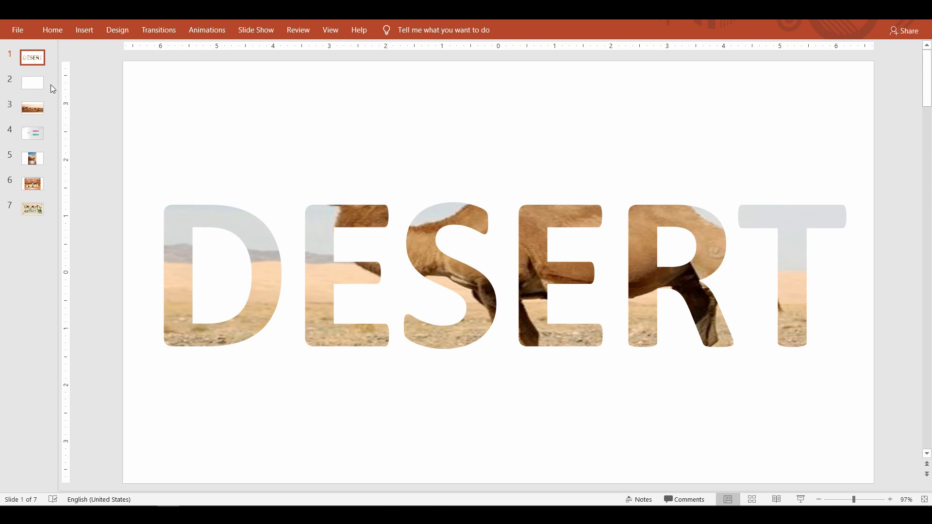
pyautogui.click(170, 134)
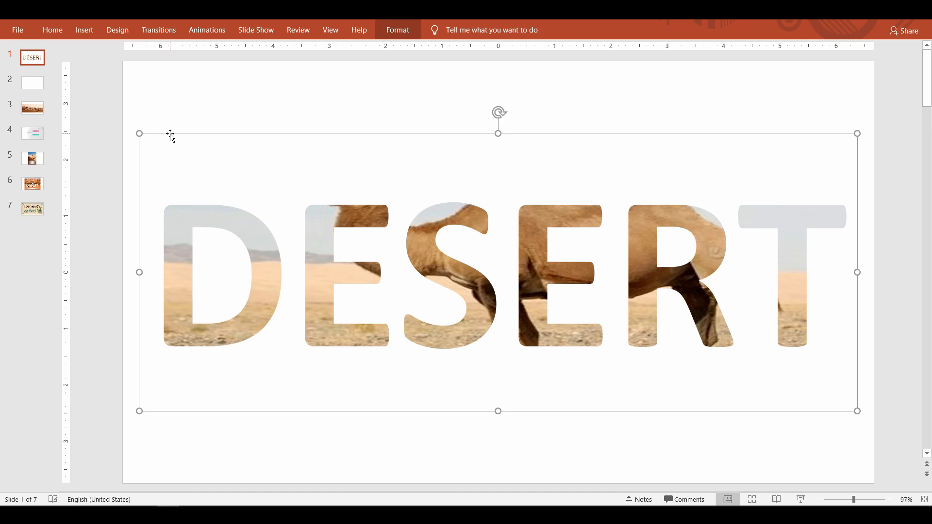
pyautogui.click(135, 89)
# Undo the camel fill, insert Desert.jpg on slide 1, and send it behind the DESERT text
pyautogui.hotkey('ctrl', 'z')
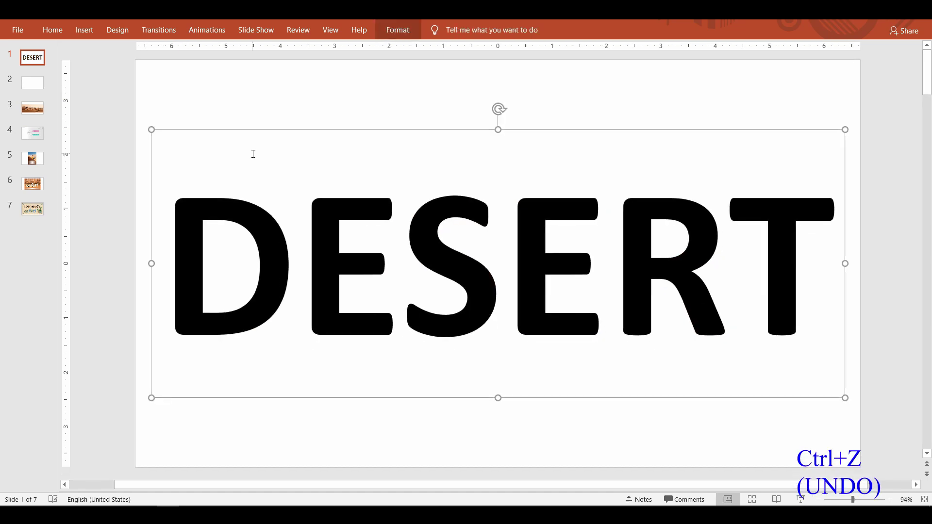
pyautogui.click(227, 102)
pyautogui.click(88, 34)
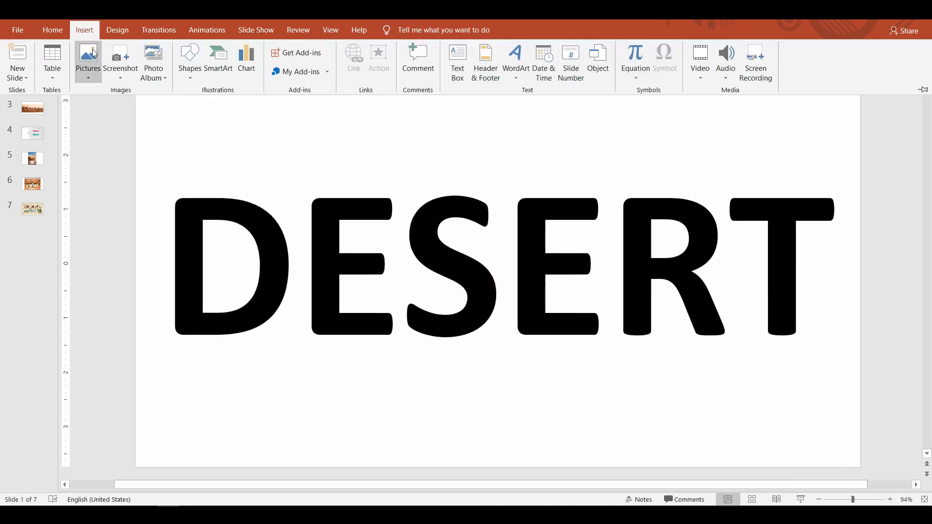
pyautogui.click(88, 61)
pyautogui.click(108, 109)
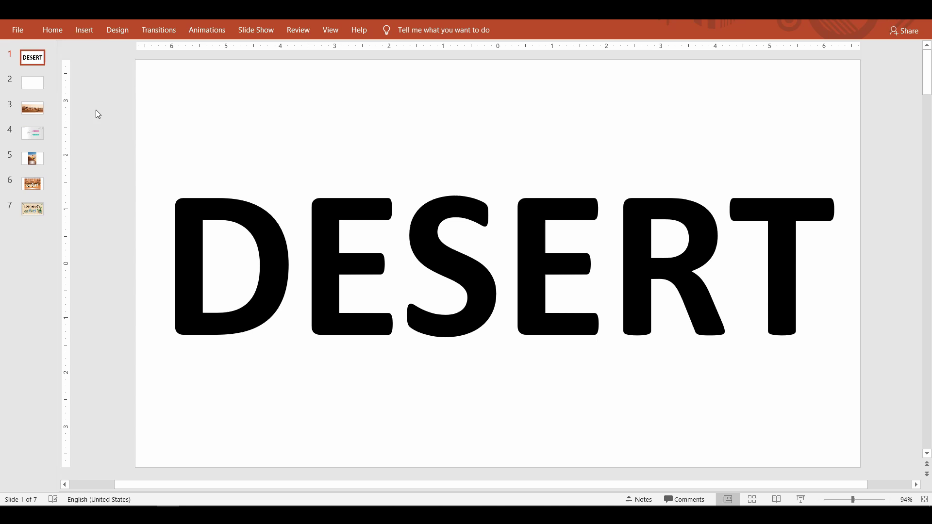
pyautogui.doubleClick(501, 166)
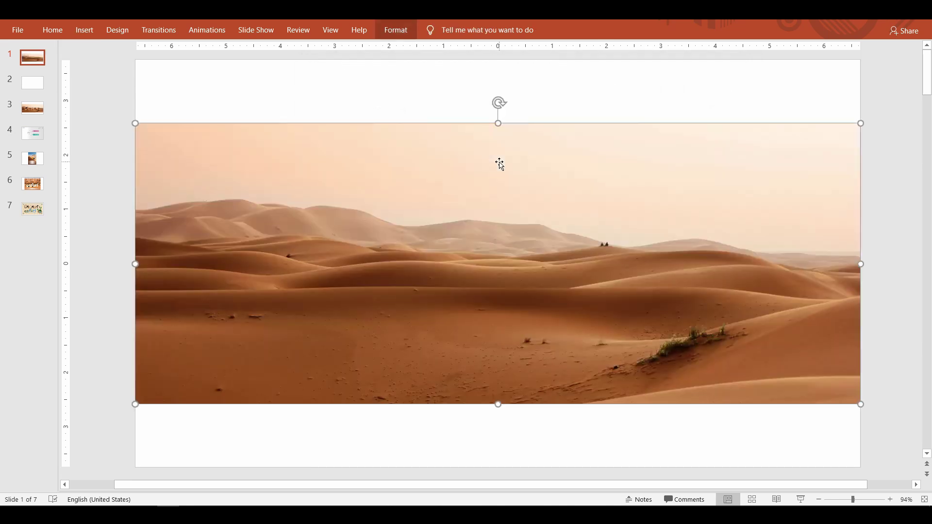
pyautogui.rightClick(465, 191)
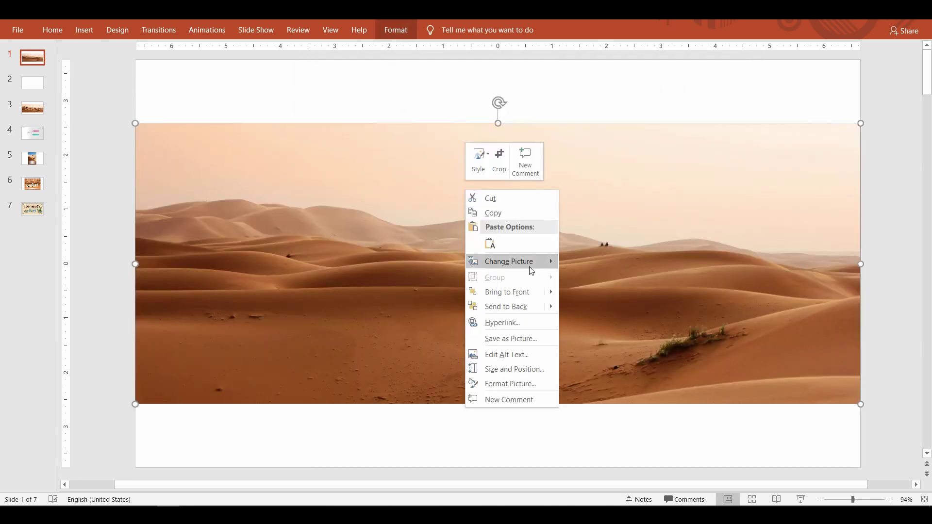
pyautogui.click(513, 307)
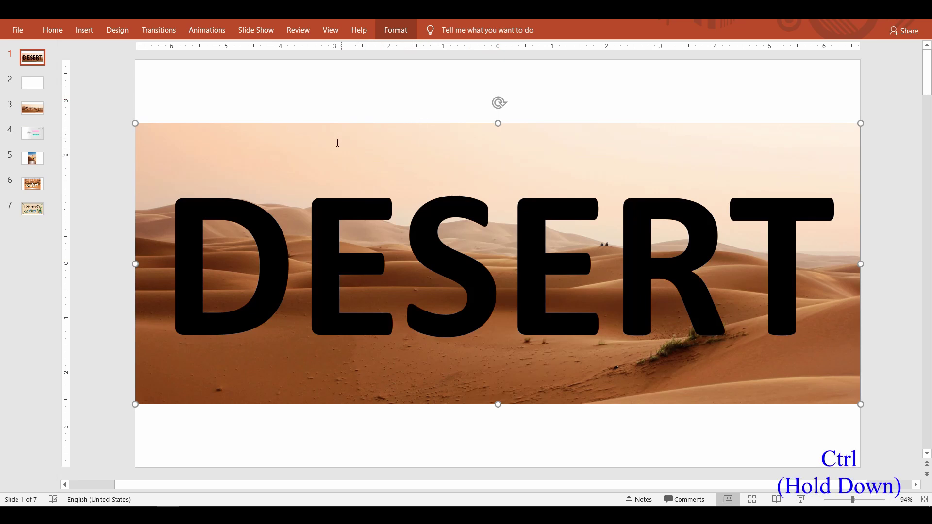
# Select the desert photo together with the DESERT text and apply Merge Shapes > Fragment
pyautogui.keyDown('ctrl'); pyautogui.click(284, 234); pyautogui.keyUp('ctrl')
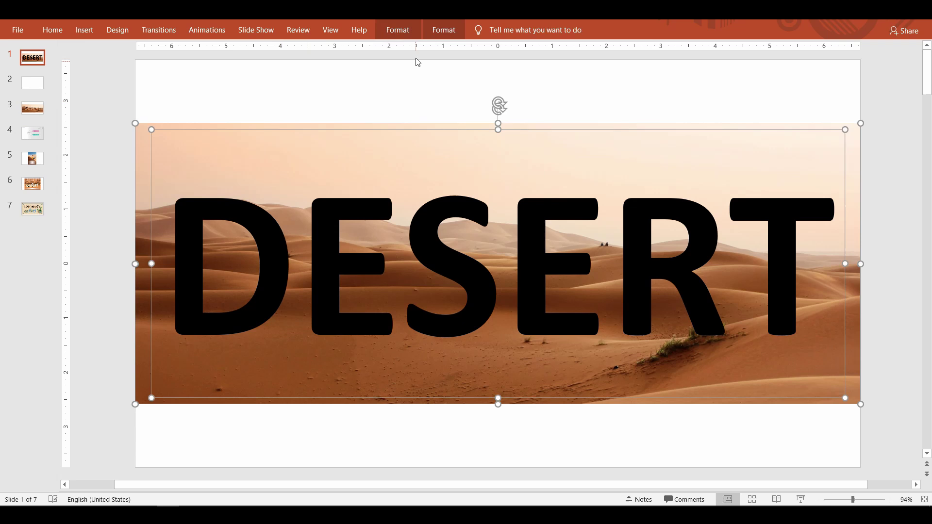
pyautogui.click(396, 31)
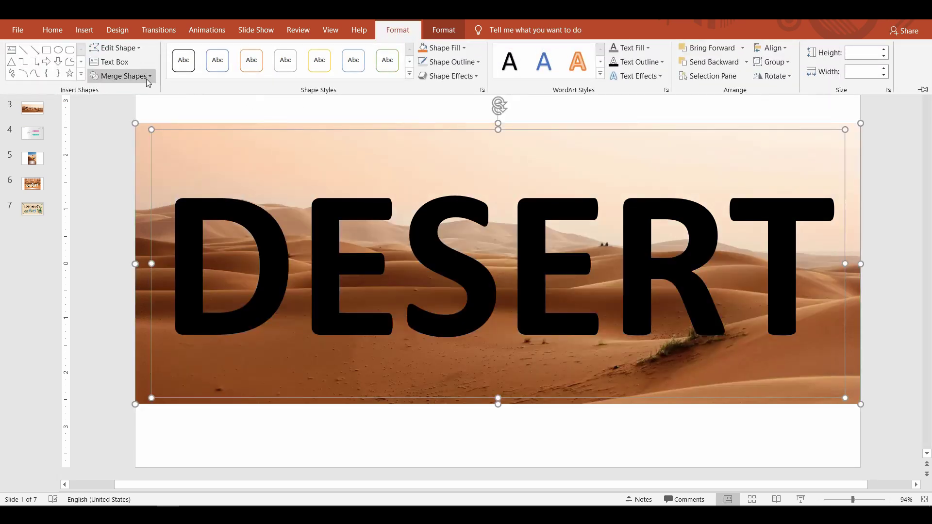
pyautogui.click(147, 78)
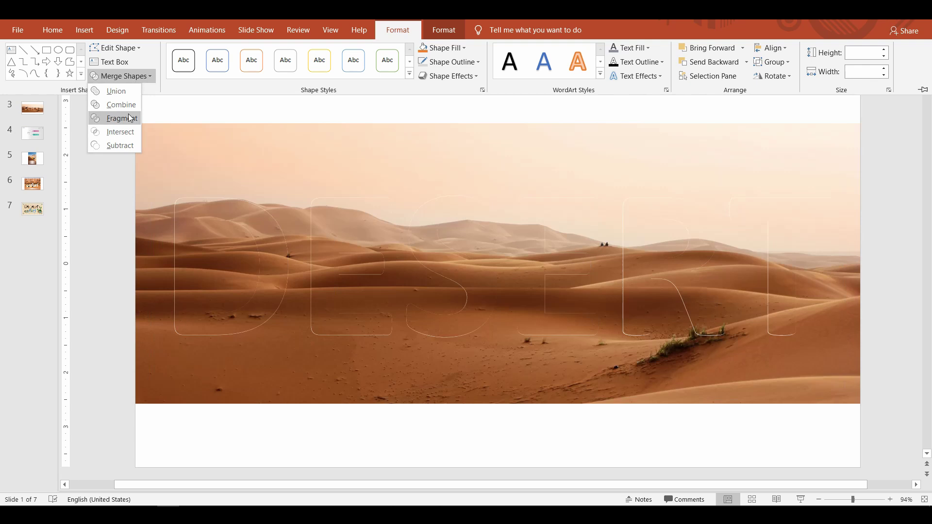
pyautogui.click(129, 118)
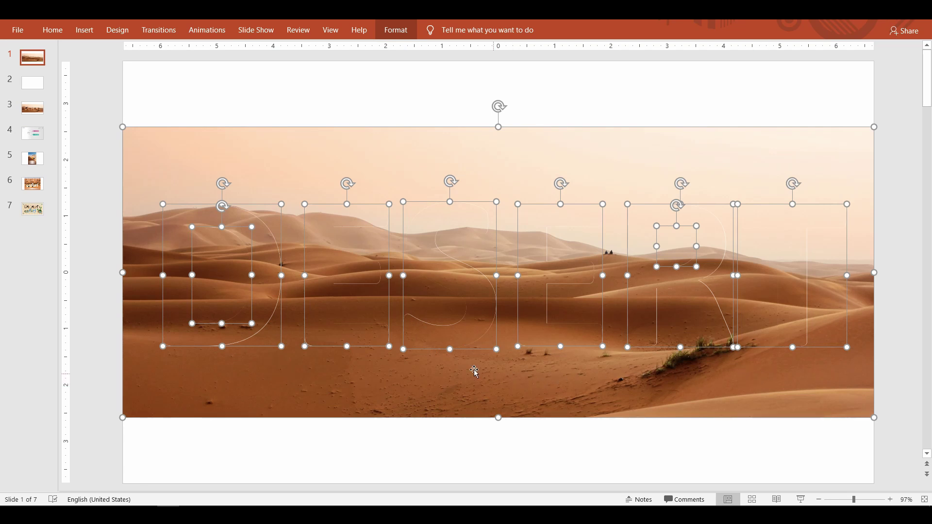
# Select the six letter pieces D, E, S, E, R and T
pyautogui.click(359, 113)
pyautogui.keyDown('ctrl'); pyautogui.click(272, 264); pyautogui.keyUp('ctrl')
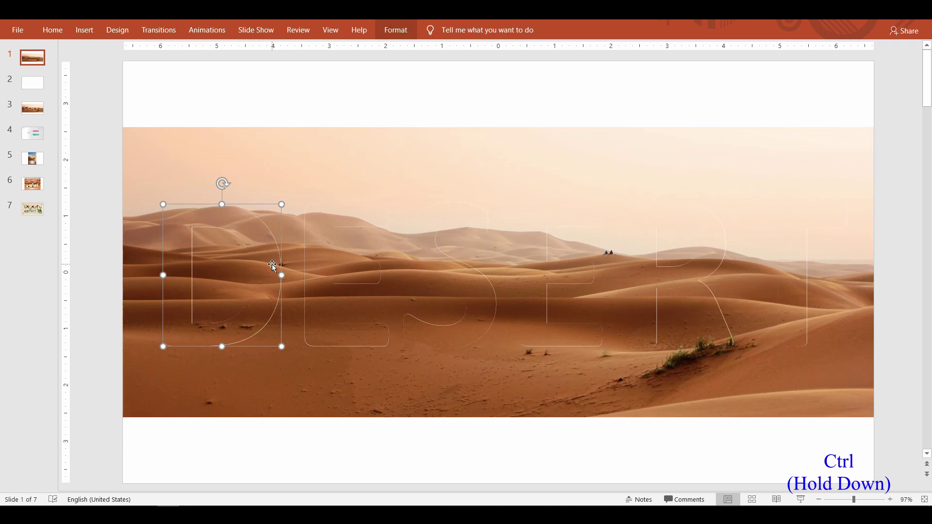
pyautogui.keyDown('ctrl'); pyautogui.click(318, 268); pyautogui.keyUp('ctrl')
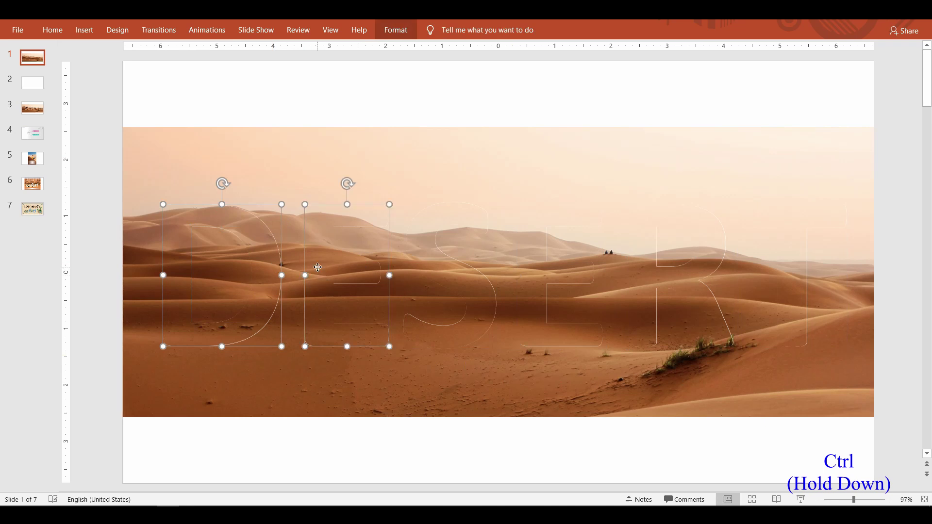
pyautogui.keyDown('ctrl'); pyautogui.click(464, 281); pyautogui.keyUp('ctrl')
pyautogui.keyDown('ctrl'); pyautogui.click(544, 277); pyautogui.keyUp('ctrl')
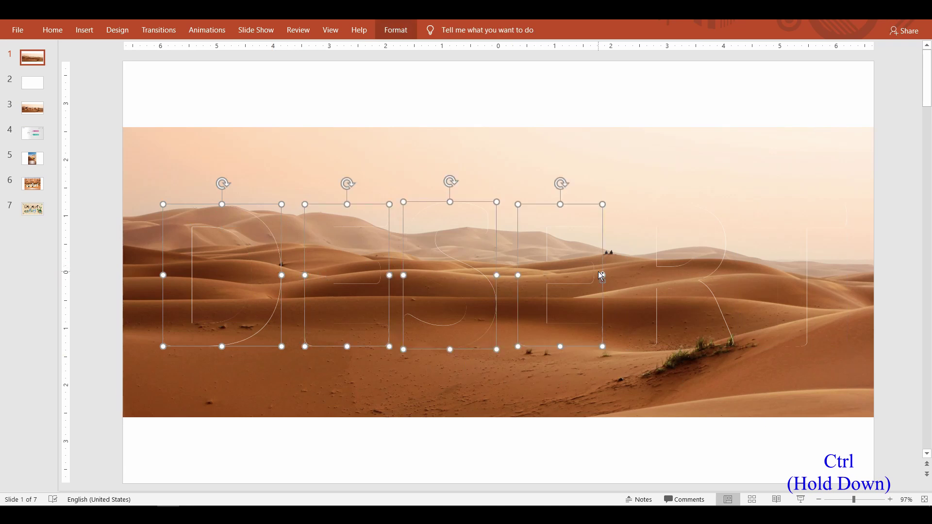
pyautogui.keyDown('ctrl'); pyautogui.click(653, 273); pyautogui.keyUp('ctrl')
pyautogui.keyDown('ctrl'); pyautogui.click(790, 284); pyautogui.keyUp('ctrl')
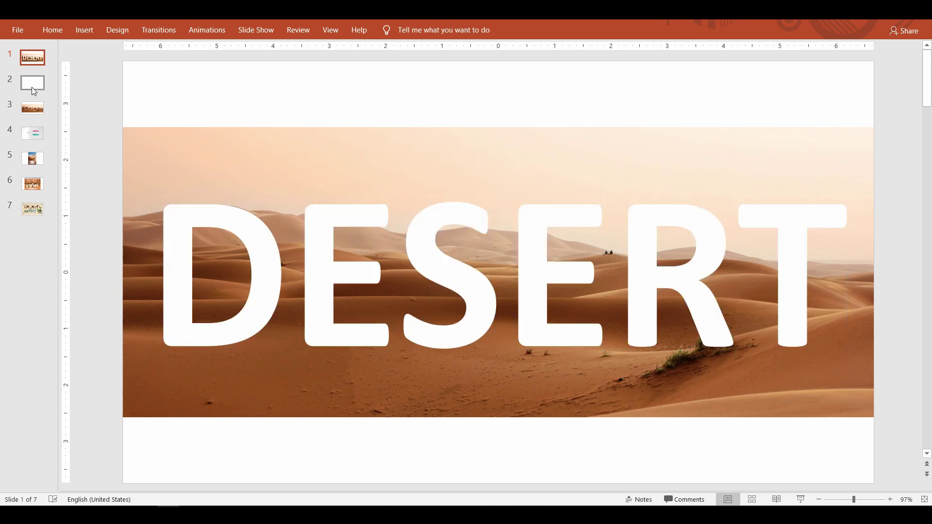
# Paste the letter pieces onto slide 2, glance at slide 3, and return to slide 2
pyautogui.click(31, 86)
pyautogui.hotkey('ctrl', 'v')
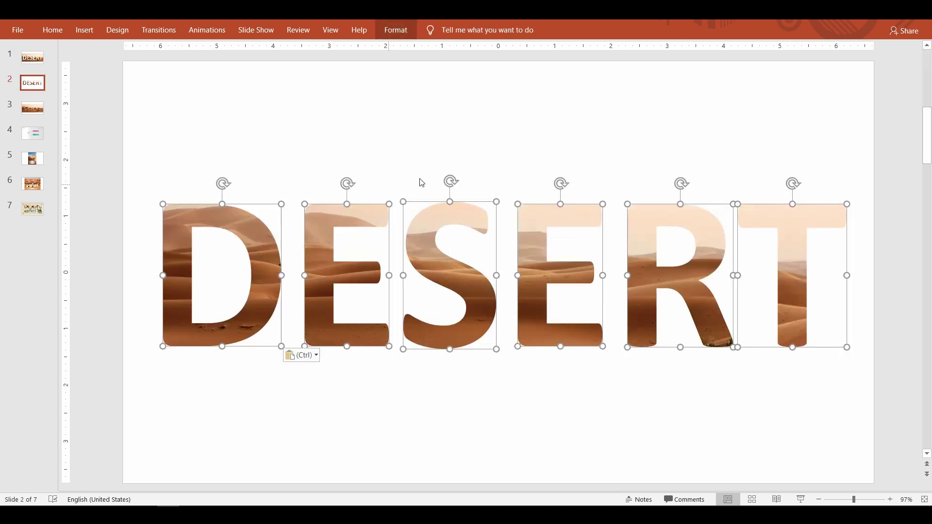
pyautogui.click(420, 154)
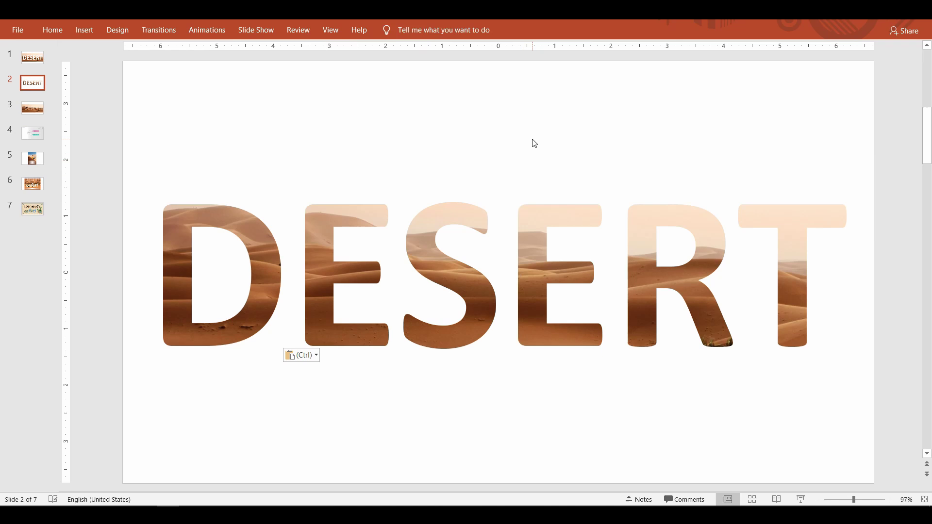
pyautogui.press('Escape')
pyautogui.click(38, 110)
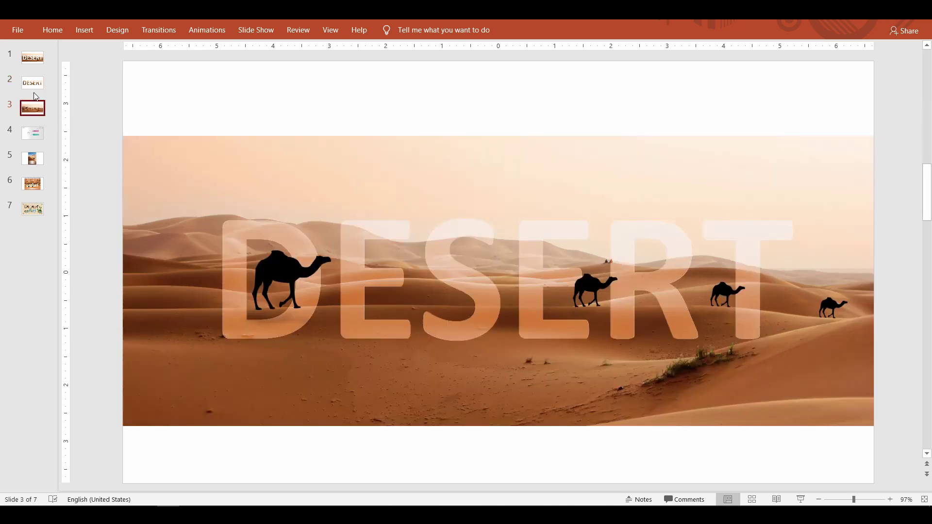
pyautogui.click(31, 85)
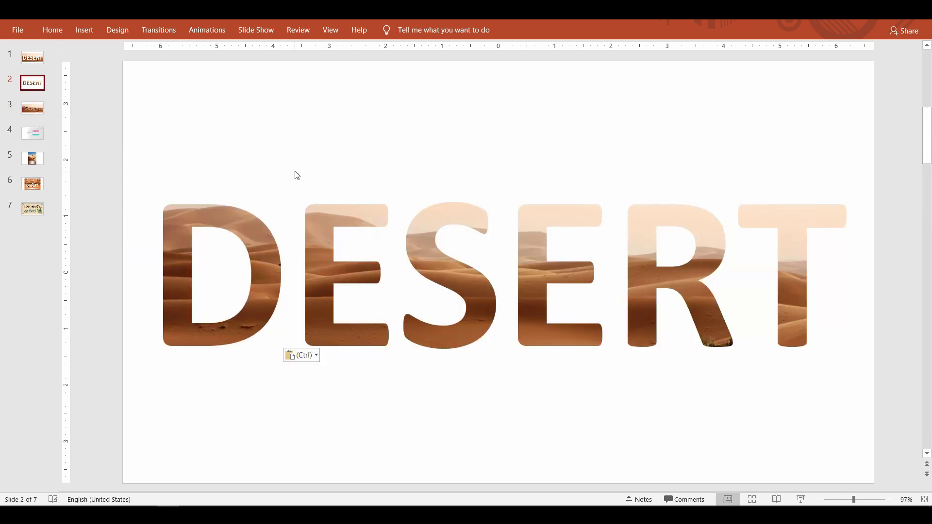
# Undo the paste to restore the letters on slide 1 and select all six letter outlines
pyautogui.hotkey('ctrl', 'z')
pyautogui.hotkey('ctrl', 'z')
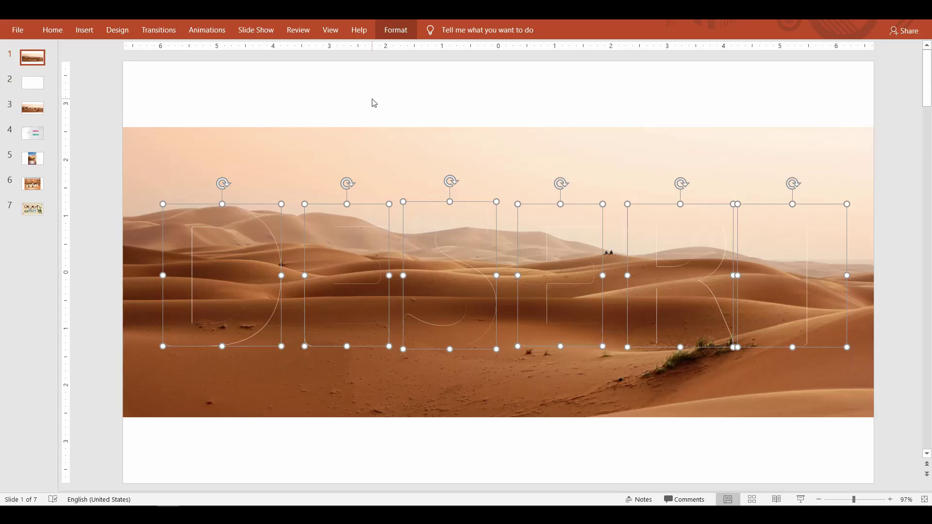
pyautogui.click(316, 114)
pyautogui.click(257, 322)
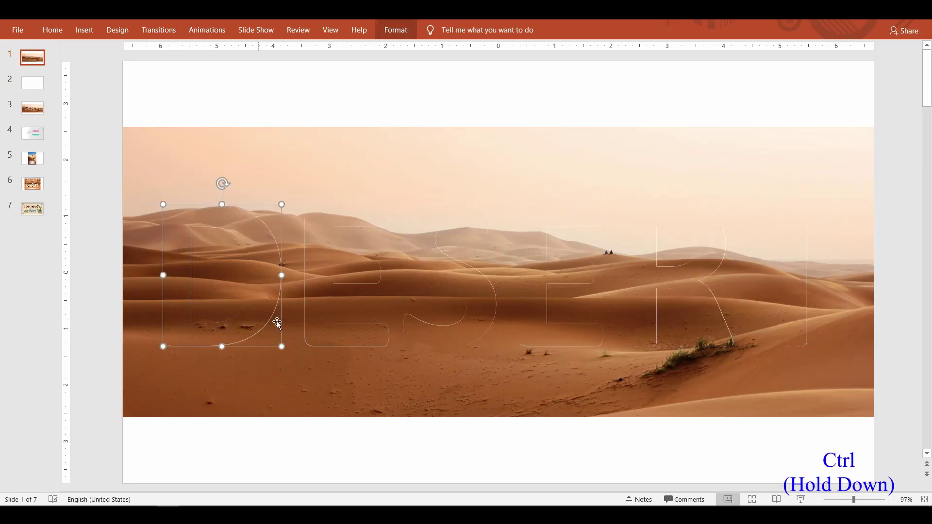
pyautogui.keyDown('ctrl'); pyautogui.click(310, 324); pyautogui.keyUp('ctrl')
pyautogui.keyDown('ctrl'); pyautogui.click(443, 333); pyautogui.keyUp('ctrl')
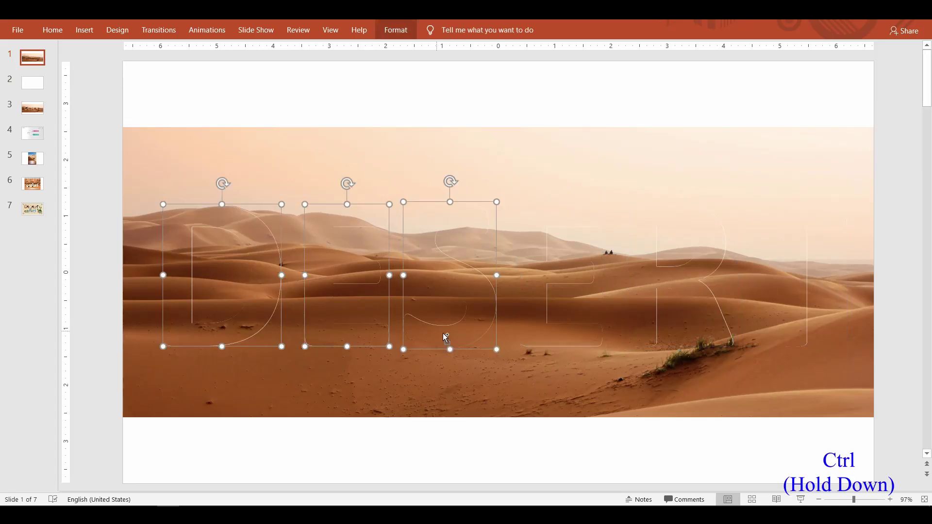
pyautogui.keyDown('ctrl'); pyautogui.click(532, 328); pyautogui.keyUp('ctrl')
pyautogui.keyDown('ctrl'); pyautogui.click(649, 334); pyautogui.keyUp('ctrl')
pyautogui.keyDown('ctrl'); pyautogui.click(788, 310); pyautogui.keyUp('ctrl')
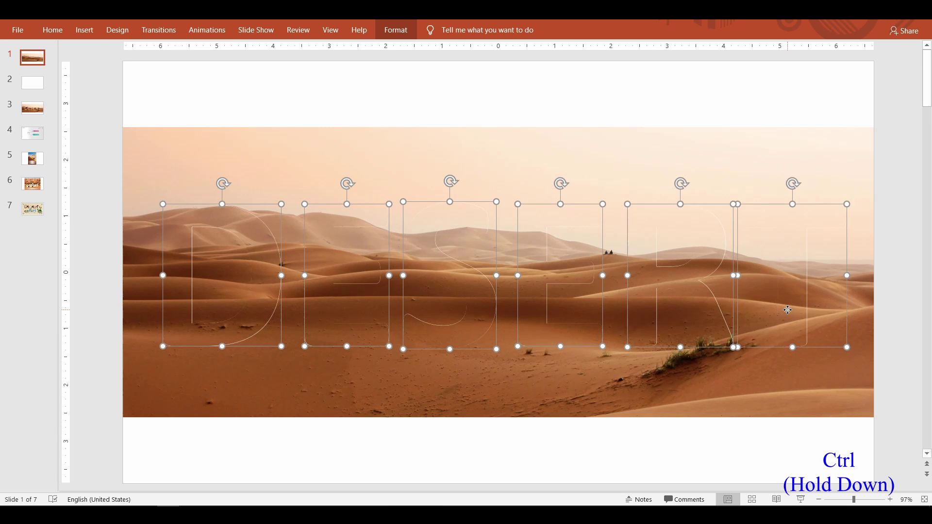
# Recolor the six letters to Orange, Accent color 2 Light
pyautogui.click(396, 31)
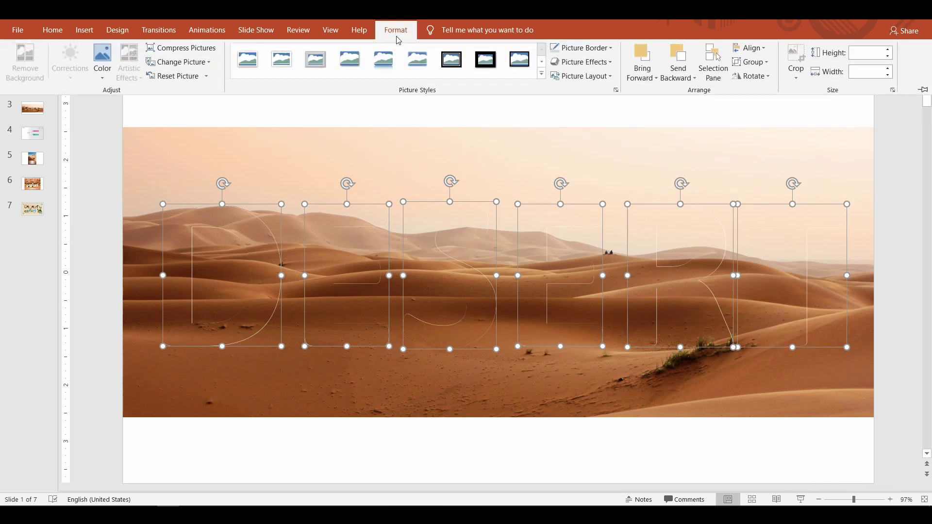
pyautogui.click(99, 82)
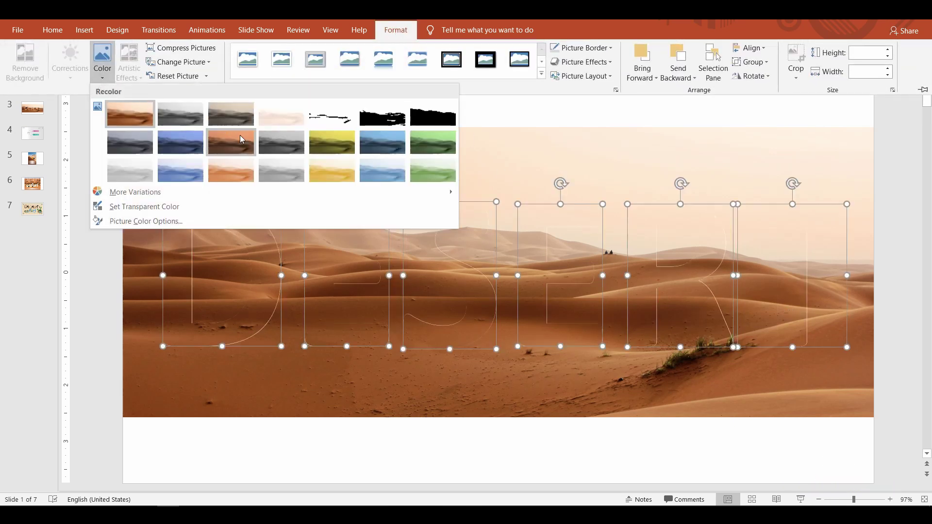
pyautogui.click(233, 174)
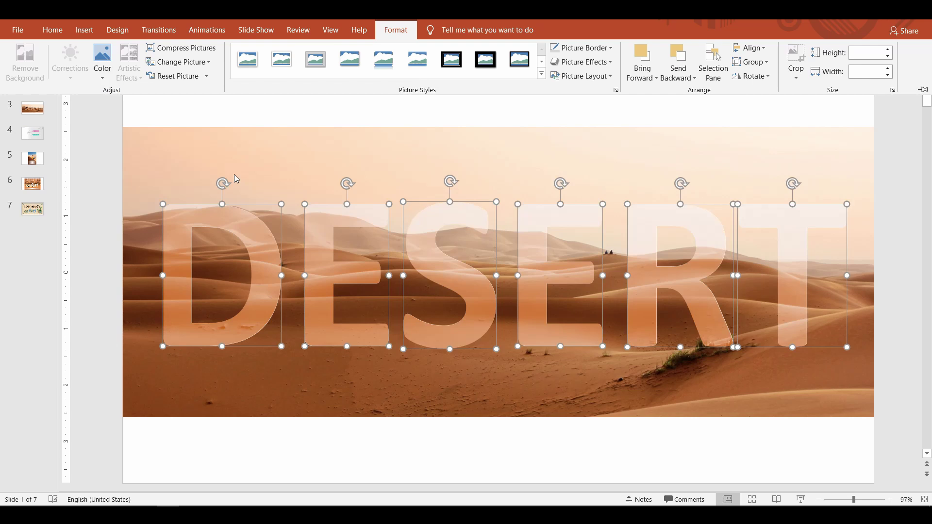
pyautogui.hotkey('ctrl', 'F1')
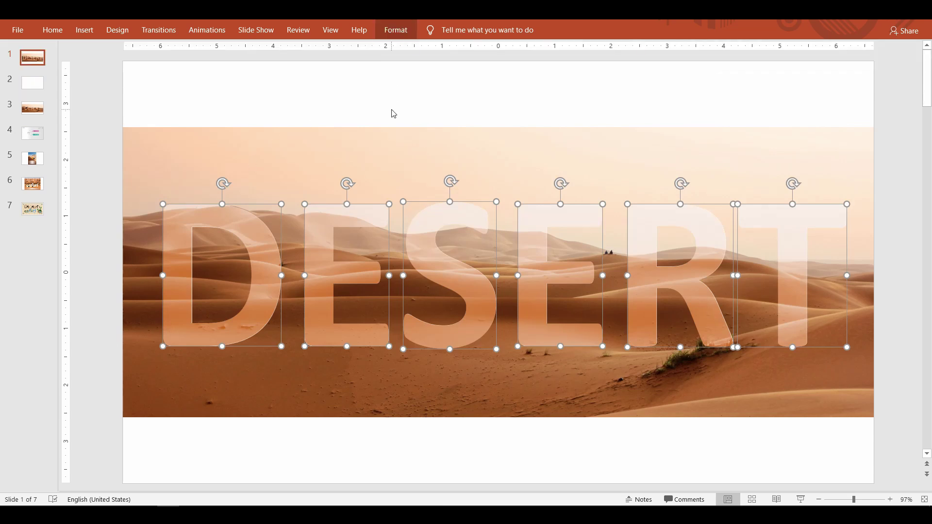
pyautogui.click(394, 113)
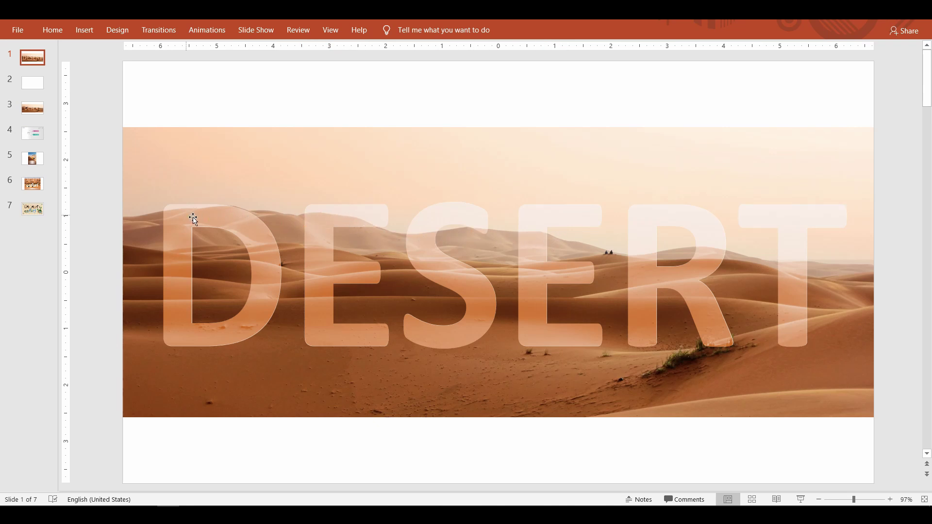
# Copy the camel silhouette from slide 3 into the D on slide 1, adding a copy further along
pyautogui.click(37, 112)
pyautogui.click(302, 278)
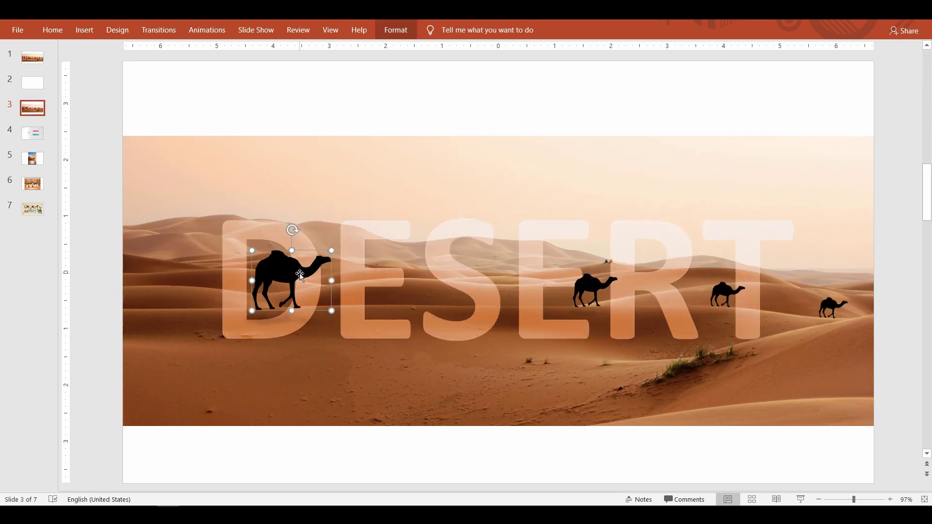
pyautogui.click(30, 64)
pyautogui.hotkey('ctrl', 'v')
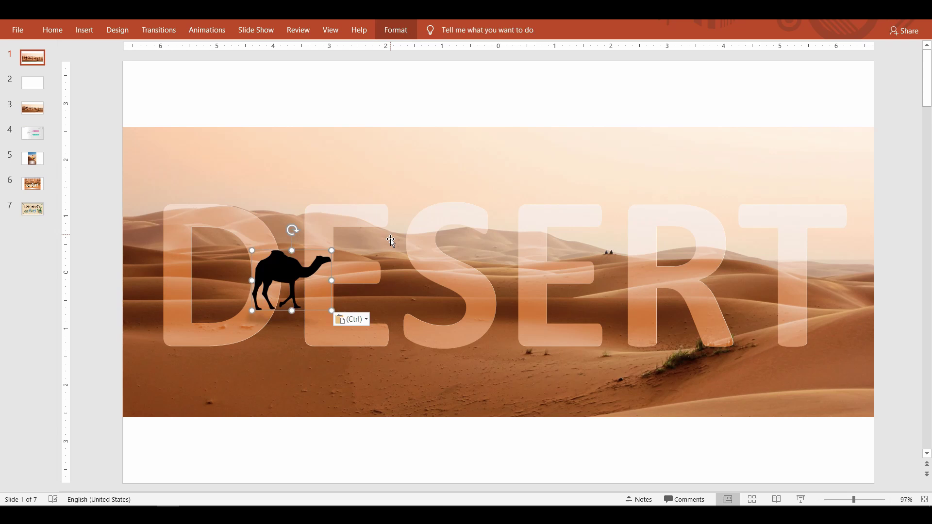
pyautogui.moveTo(301, 270); pyautogui.dragTo(252, 266)
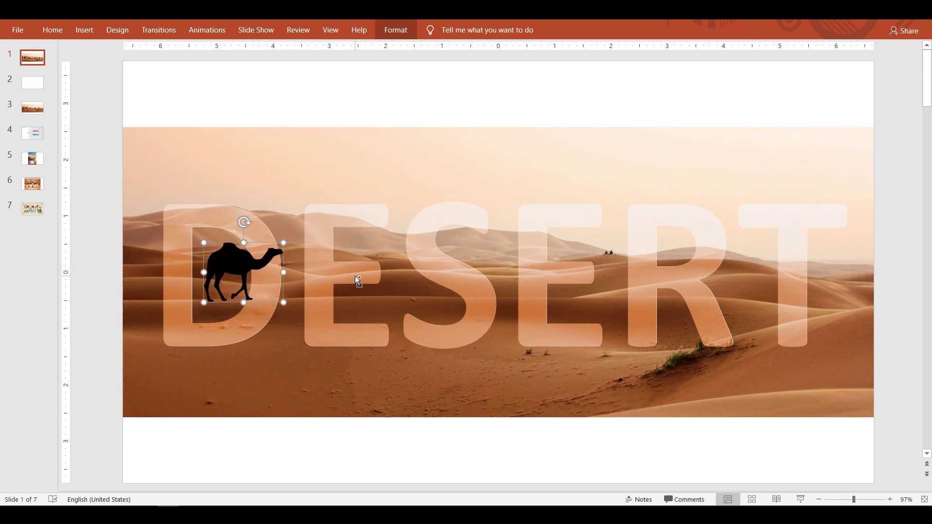
pyautogui.moveTo(276, 279); pyautogui.dragTo(859, 293)
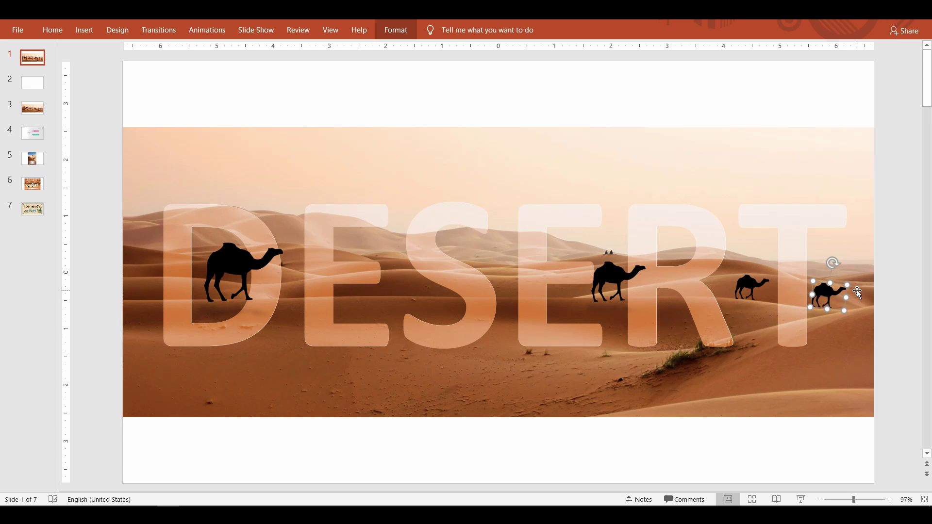
pyautogui.click(820, 445)
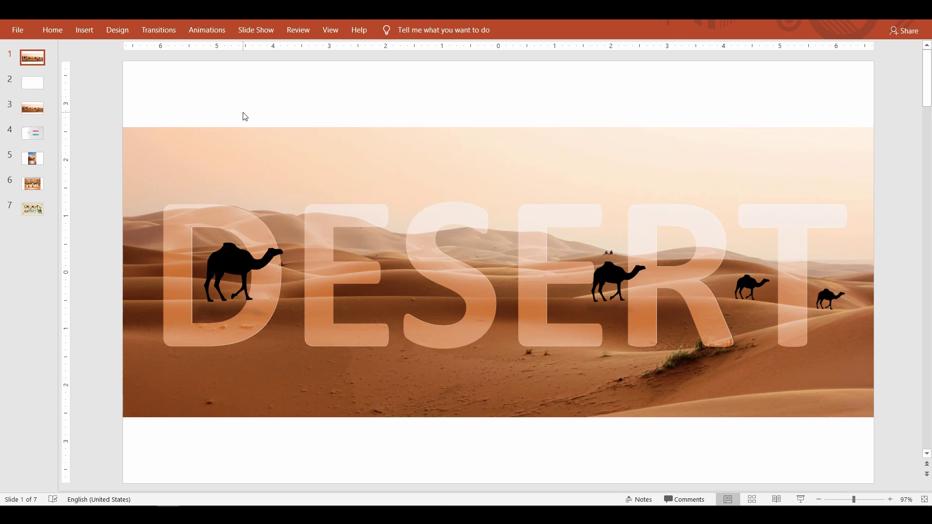
pyautogui.click(35, 163)
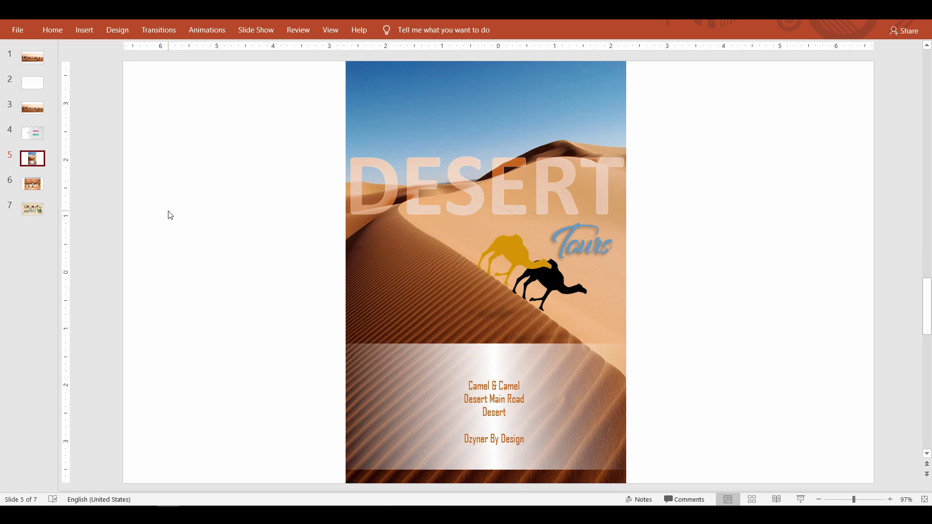
pyautogui.click(34, 190)
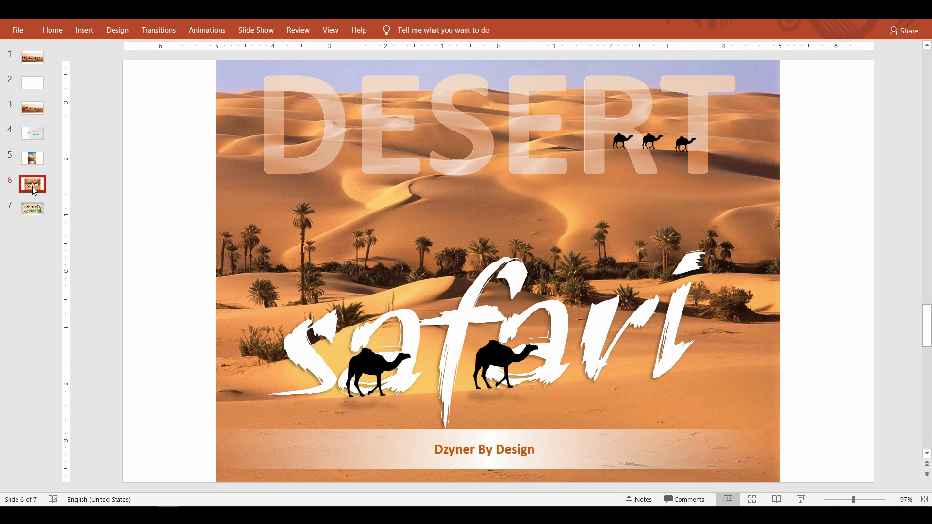
pyautogui.click(28, 211)
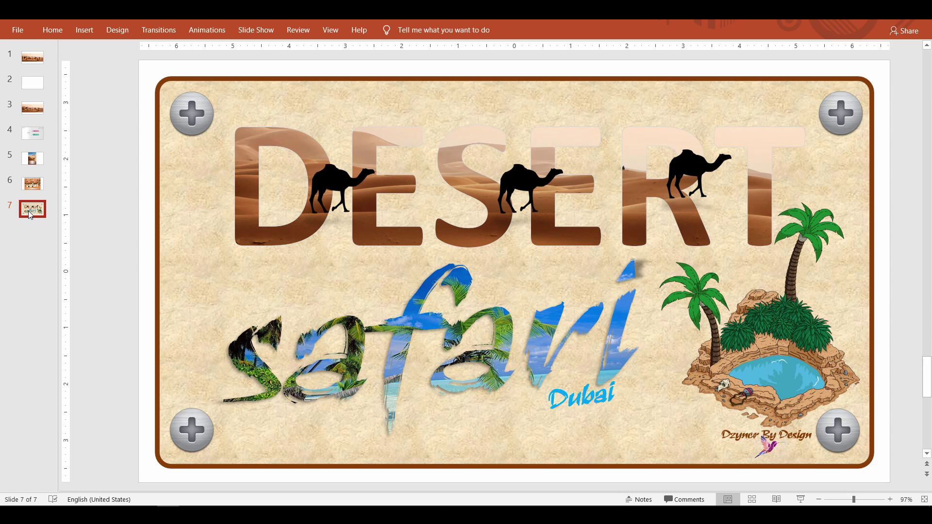
pyautogui.click(37, 58)
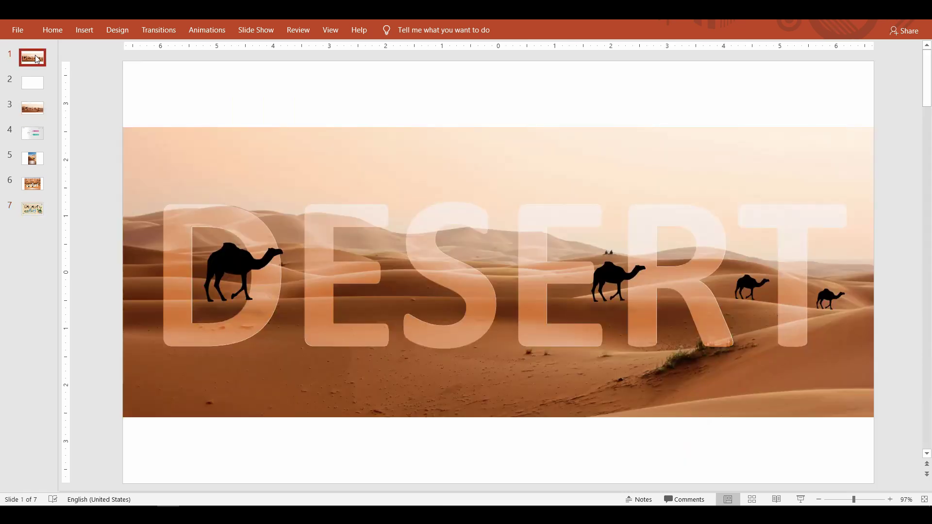